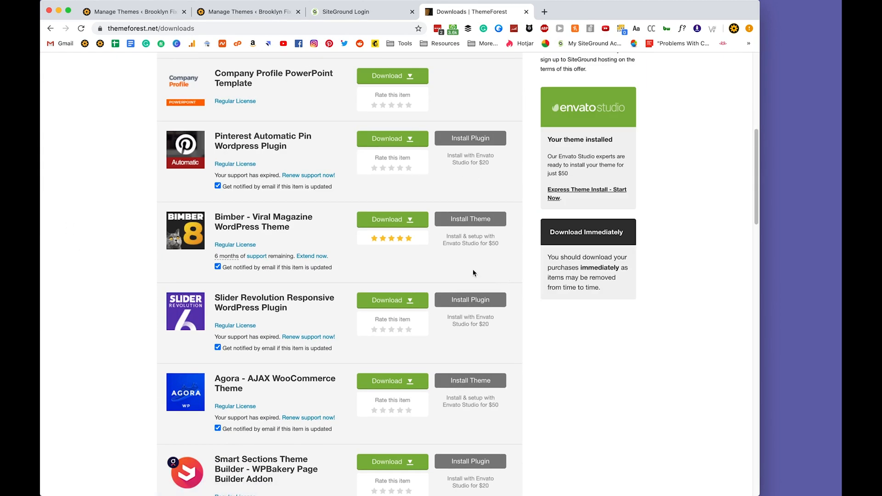
# Download all files and documentation for the Bimber theme and place the zip file on the desktop
pyautogui.click(404, 219)
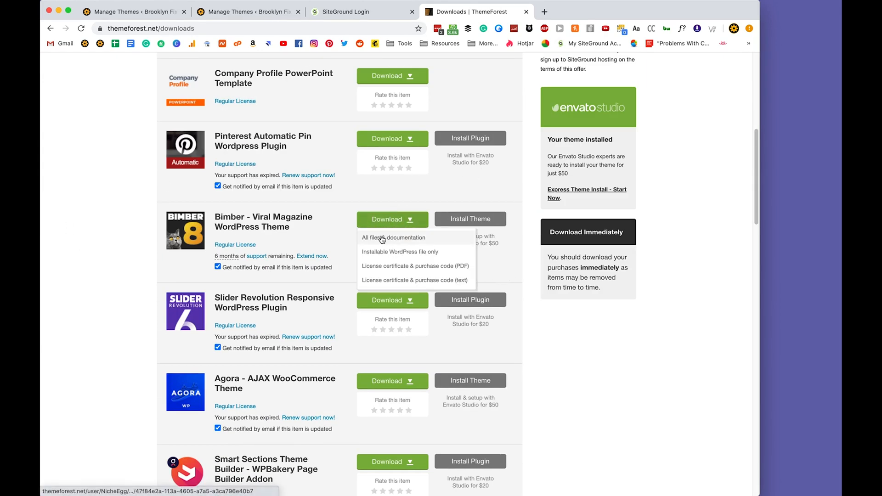
pyautogui.click(394, 238)
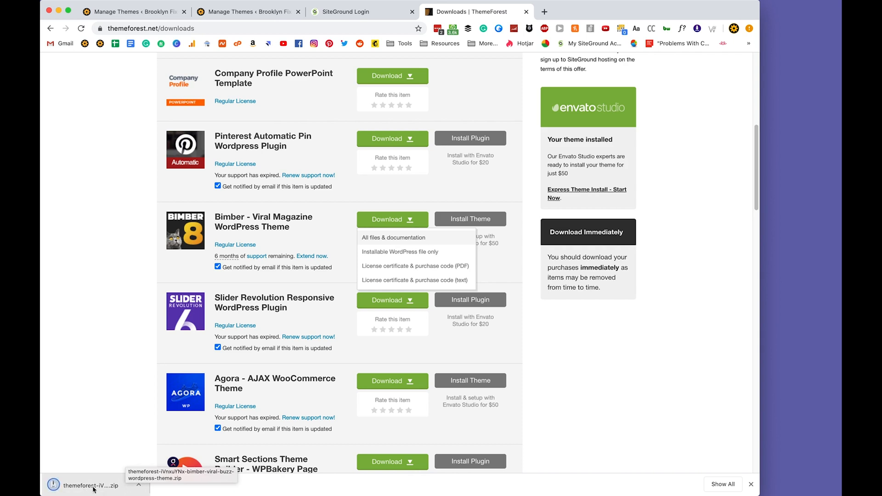
pyautogui.moveTo(61, 488); pyautogui.dragTo(800, 53)
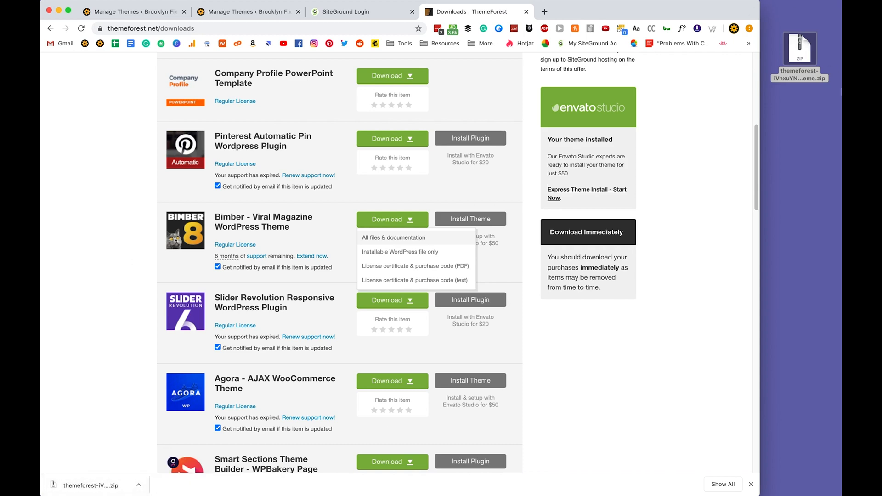
pyautogui.moveTo(799, 49); pyautogui.dragTo(797, 41)
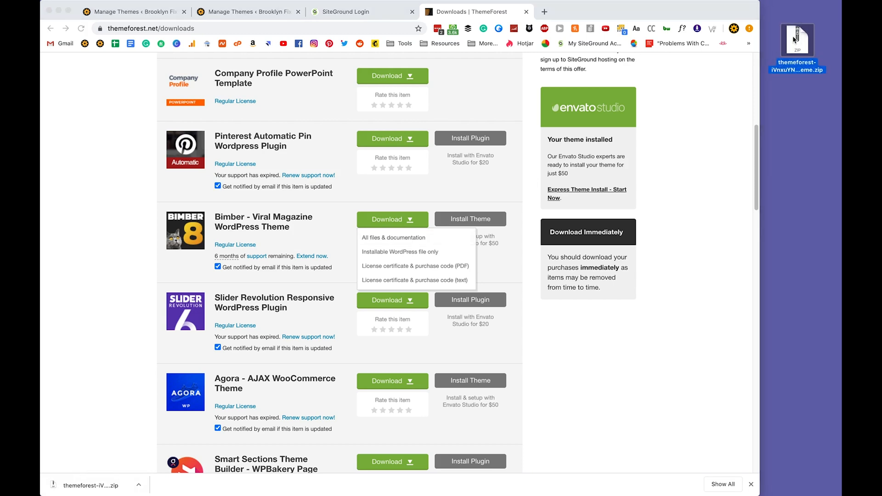
# Extract the downloaded Bimber theme zip on the desktop and open the wp.finalpack.8.3.1 folder
pyautogui.doubleClick(794, 39)
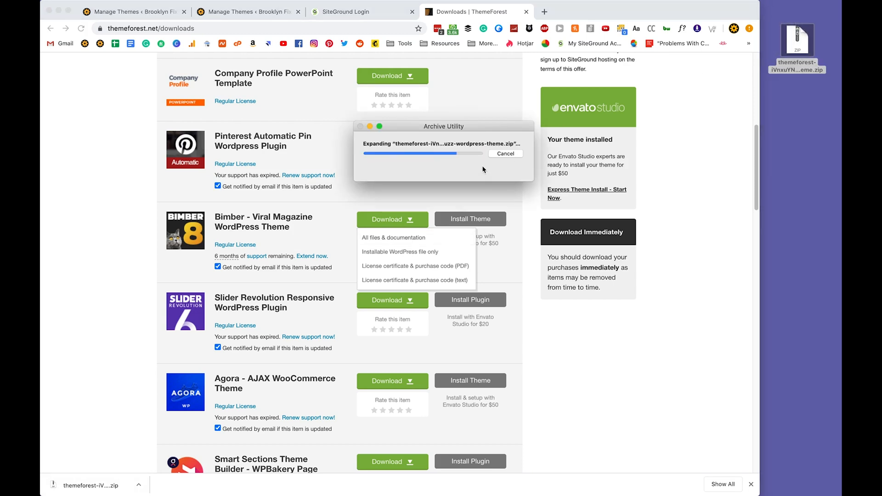
pyautogui.moveTo(806, 56); pyautogui.dragTo(807, 105)
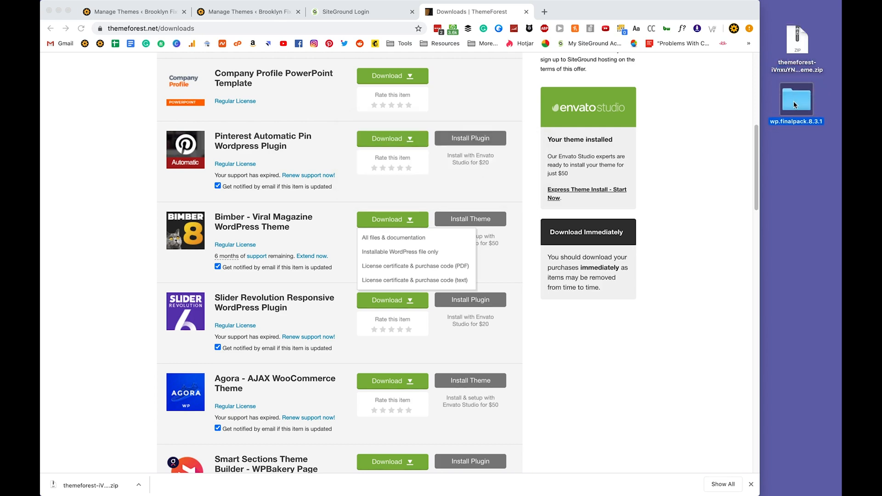
pyautogui.doubleClick(795, 105)
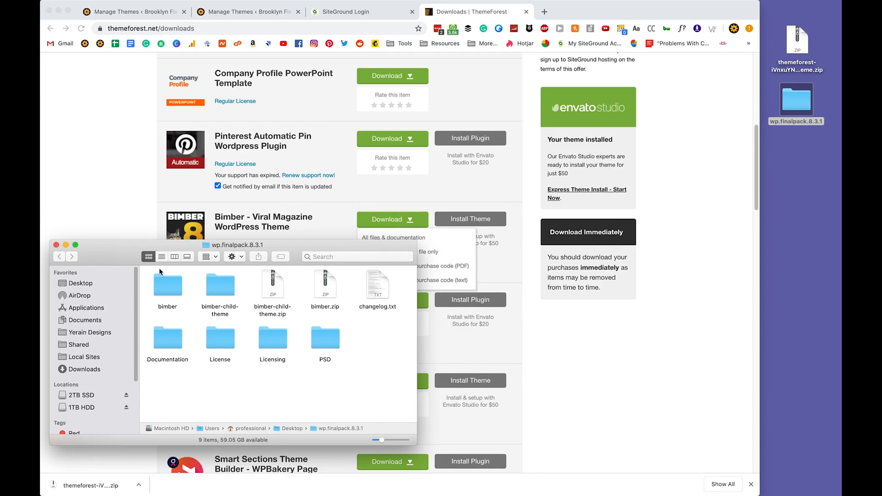
pyautogui.moveTo(149, 247); pyautogui.dragTo(365, 121)
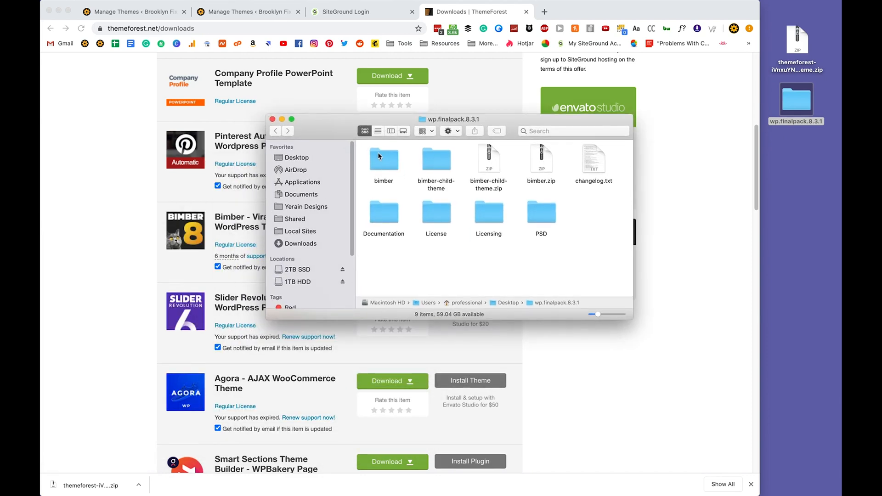
# Look over the bimber and bimber-child-theme folders and their zip files in the extracted package
pyautogui.click(382, 156)
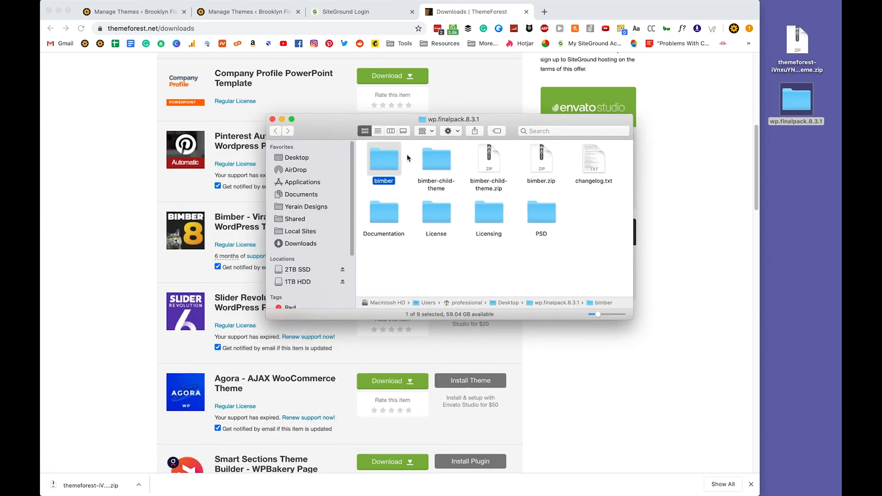
pyautogui.click(438, 161)
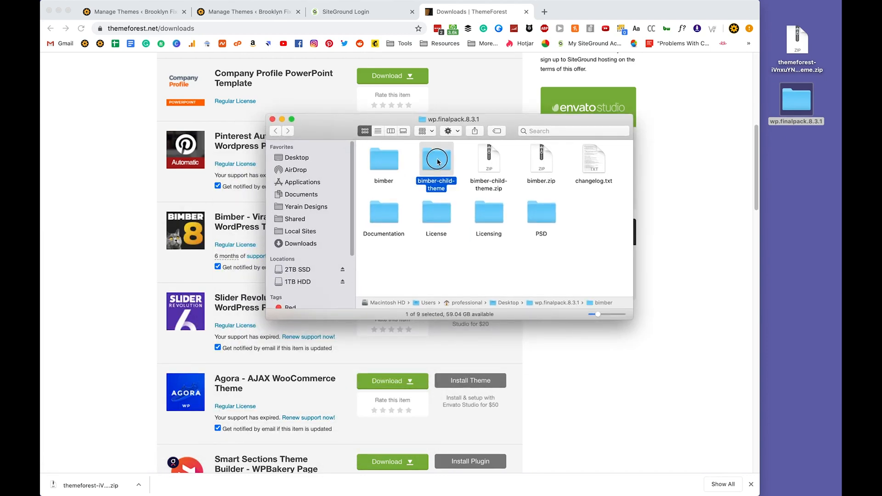
pyautogui.click(492, 161)
pyautogui.click(545, 161)
pyautogui.click(485, 167)
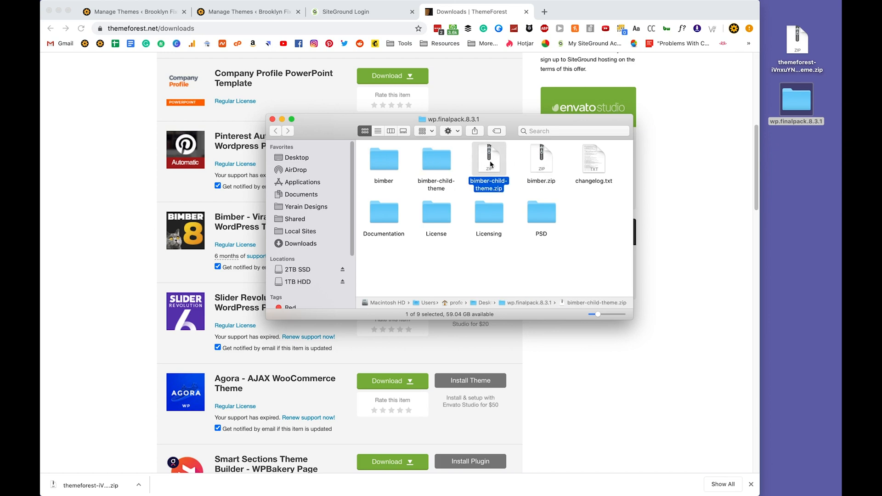
# Preview changelog.txt to check the latest theme version, close the preview and select bimber.zip
pyautogui.click(595, 163)
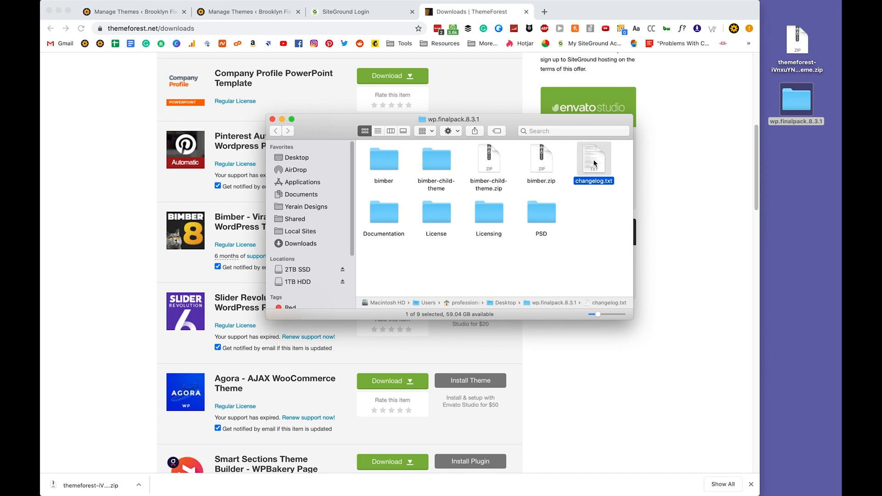
pyautogui.press('space')
pyautogui.scroll(-10, 386, 174)
pyautogui.scroll(-15, 386, 174)
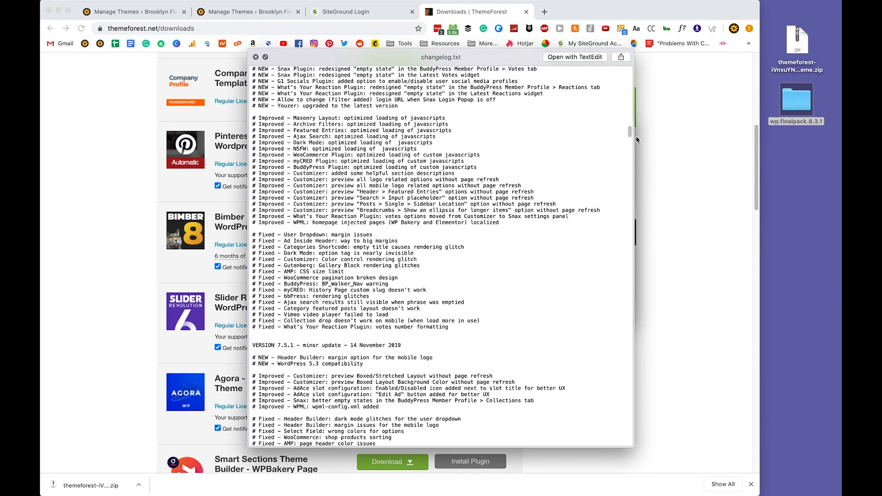
pyautogui.moveTo(630, 134); pyautogui.dragTo(620, 32)
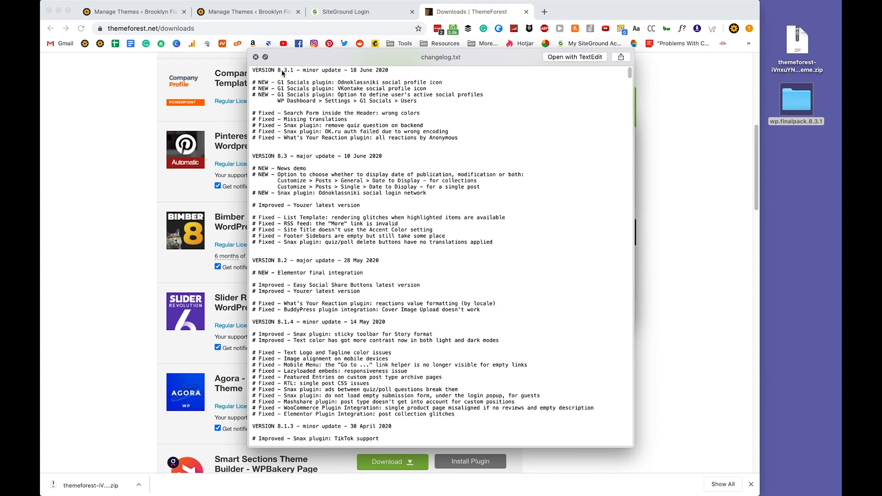
pyautogui.press('space')
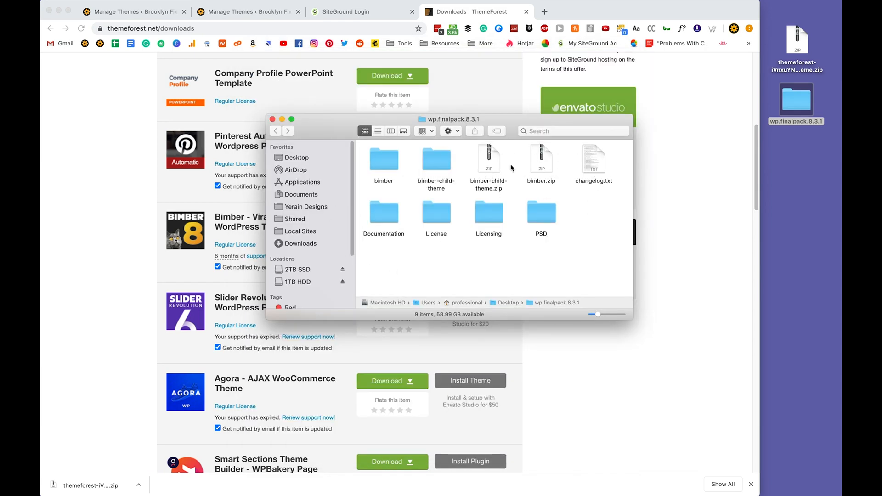
pyautogui.click(550, 171)
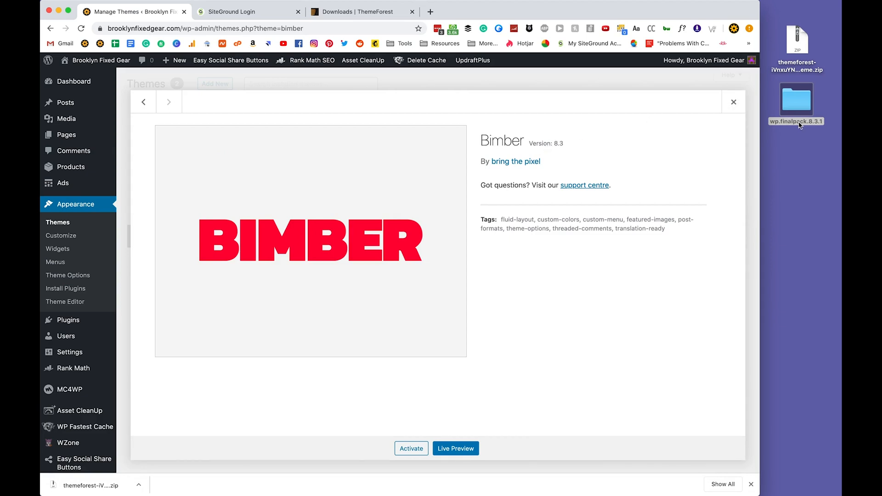
# Close the Bimber theme details in WordPress and log in to the SiteGround account with the prefilled password
pyautogui.click(734, 102)
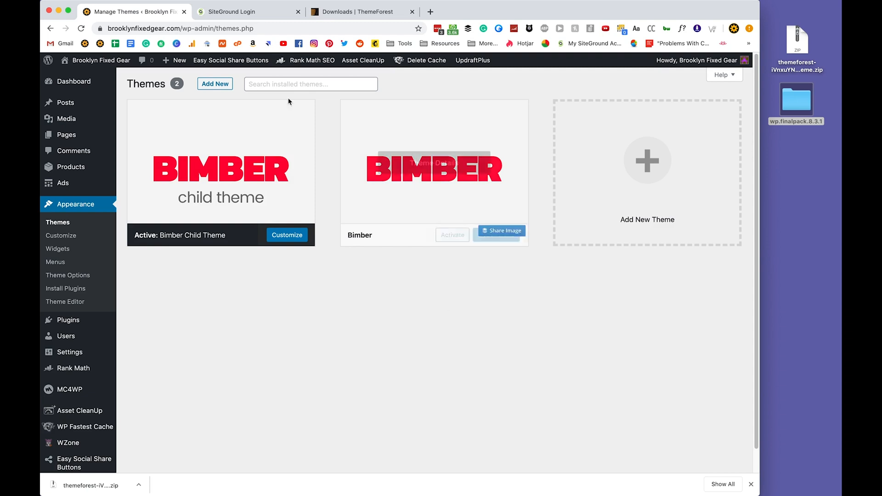
pyautogui.click(229, 16)
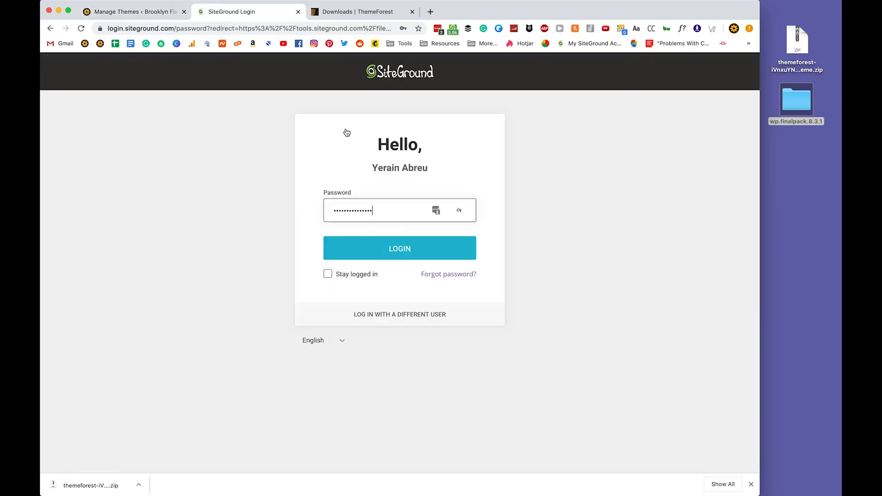
pyautogui.click(409, 249)
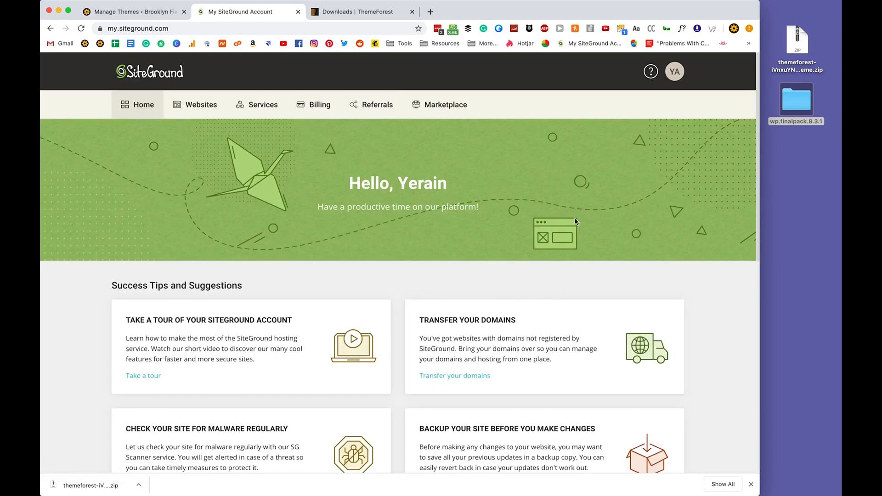
# Open the Site Tools for brooklynfixedgear.com from the website list and go to its File Manager
pyautogui.click(197, 113)
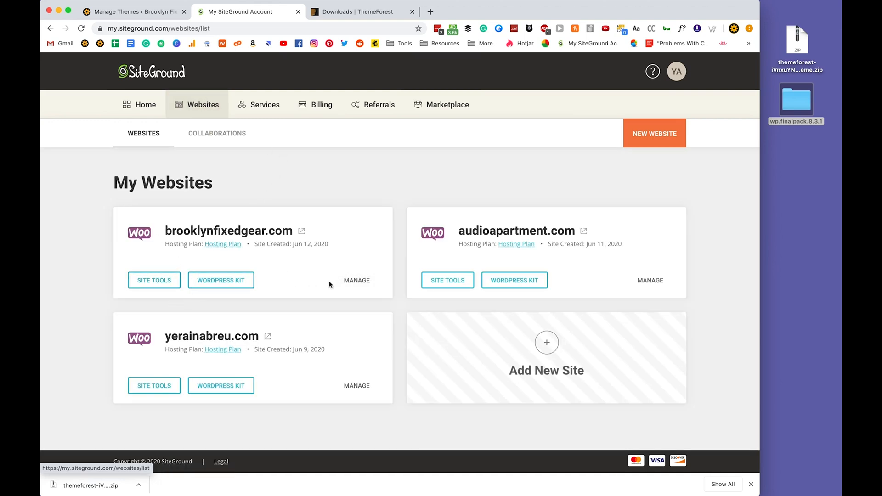
pyautogui.click(360, 285)
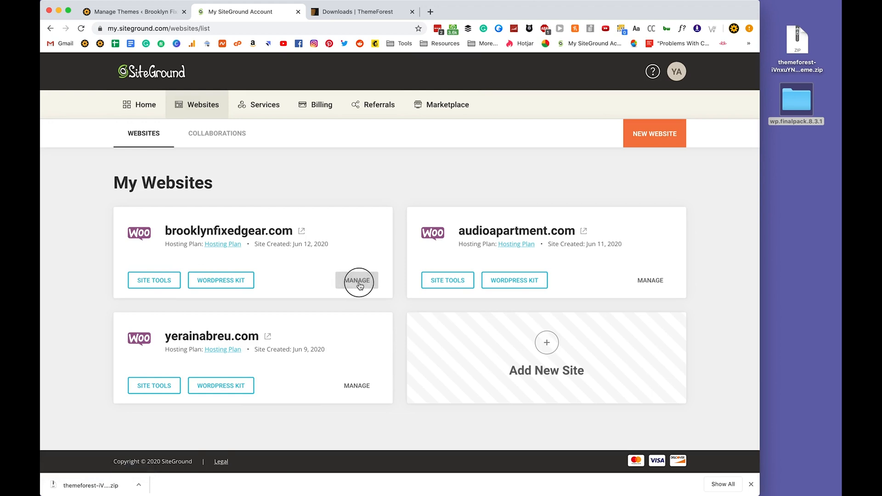
pyautogui.click(160, 285)
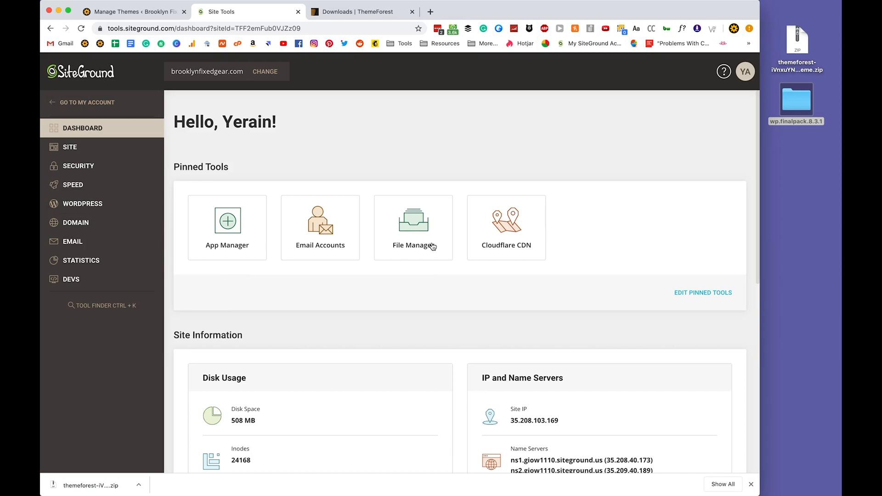
pyautogui.click(73, 146)
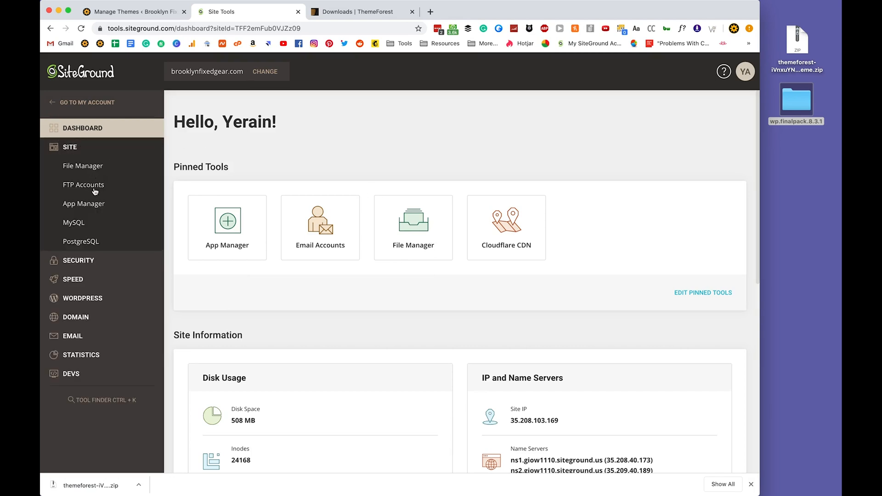
pyautogui.click(92, 170)
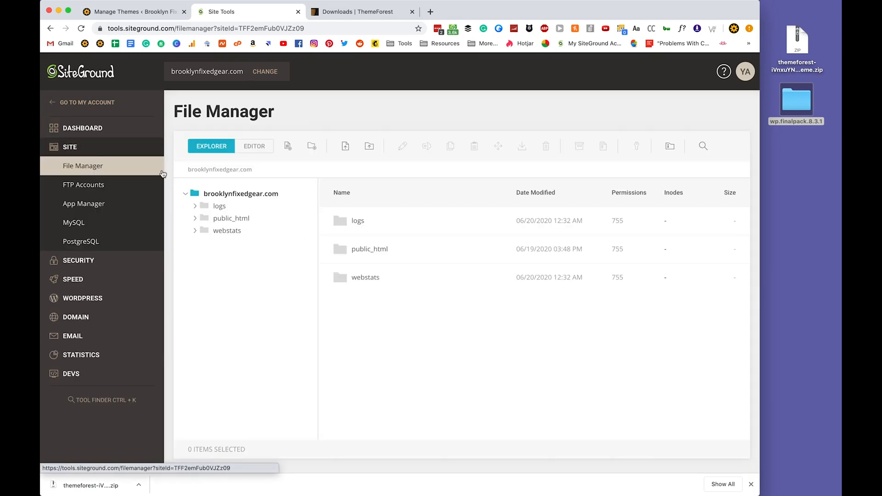
# Open the public_html/wp-content/themes folder and compare it with the themes installed in WordPress
pyautogui.doubleClick(375, 256)
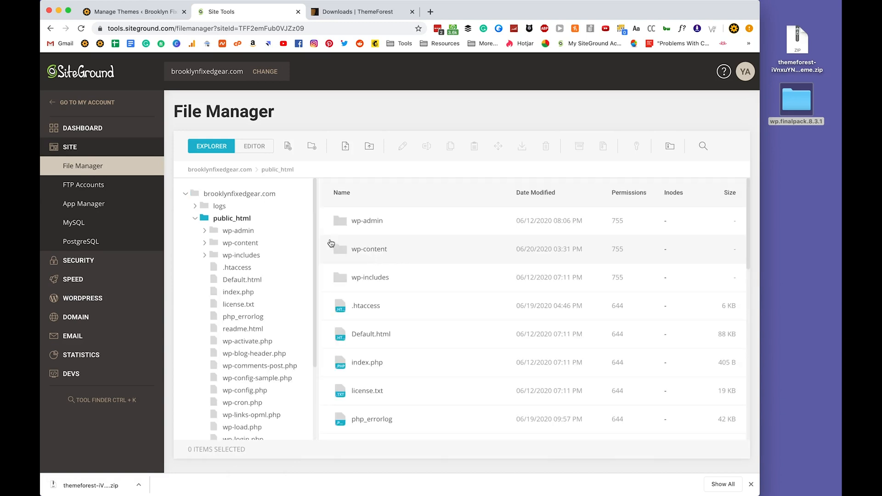
pyautogui.doubleClick(368, 250)
pyautogui.doubleClick(400, 310)
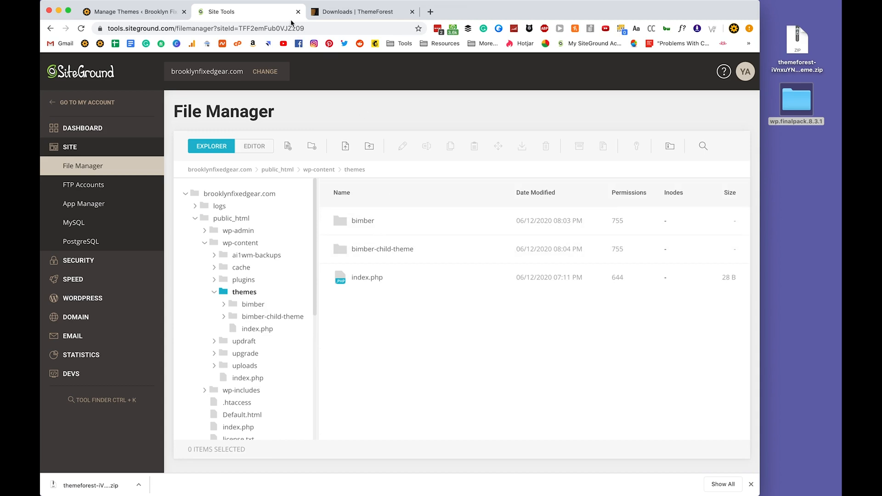
pyautogui.click(153, 8)
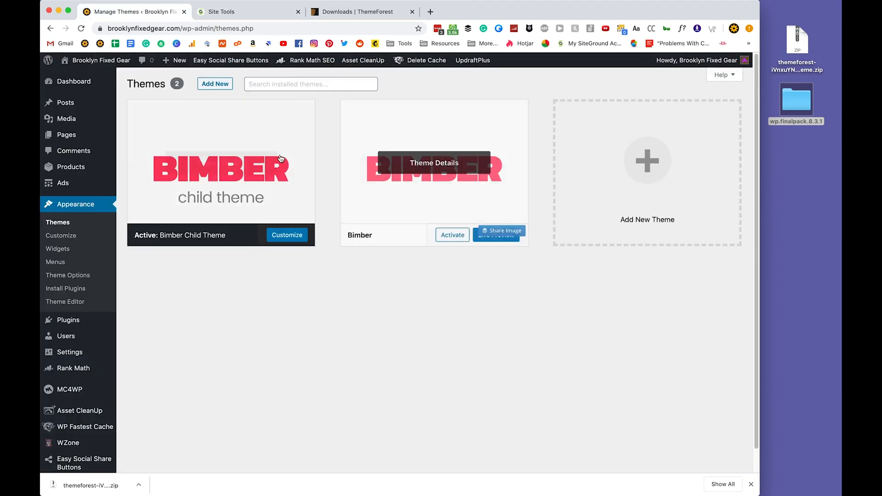
pyautogui.click(229, 12)
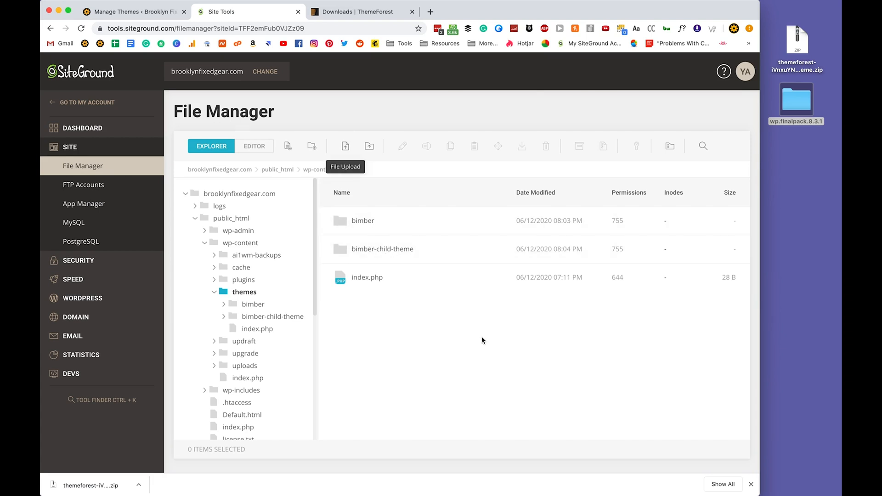
pyautogui.click(469, 349)
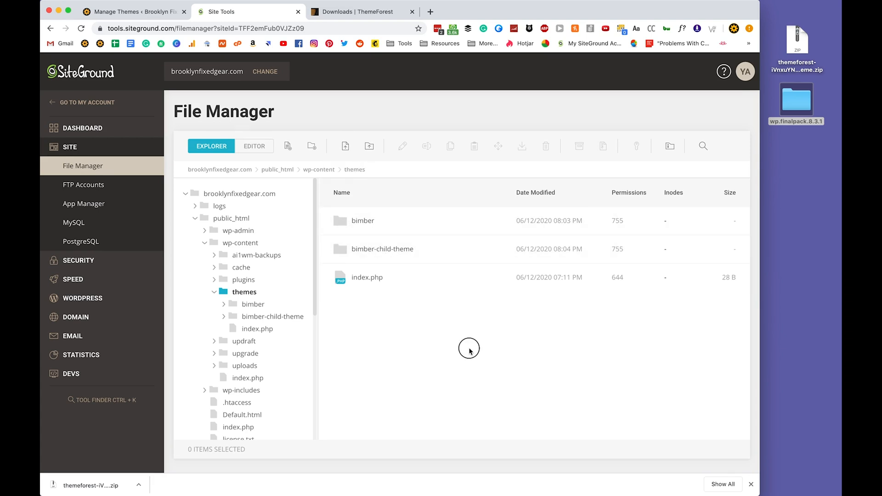
# Rename the bimber folder in the themes directory as bimber-old
pyautogui.click(363, 221)
pyautogui.rightClick(364, 225)
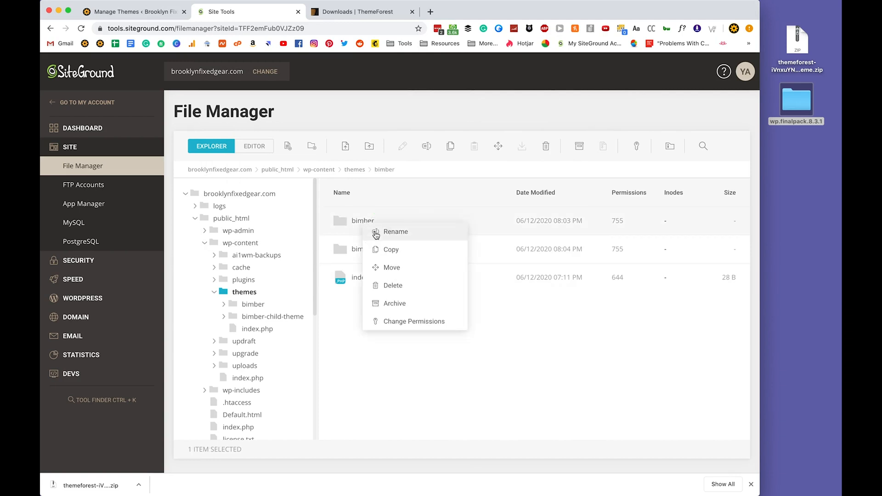
pyautogui.click(374, 232)
pyautogui.write('-old')
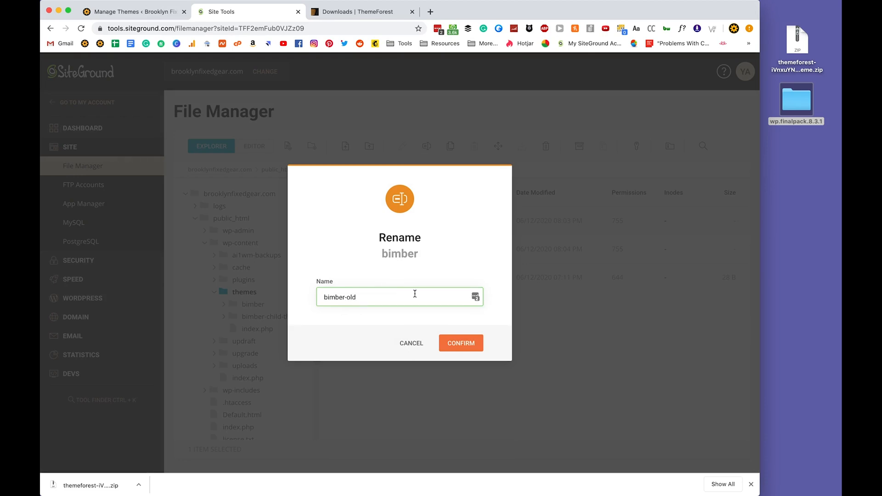
pyautogui.click(459, 341)
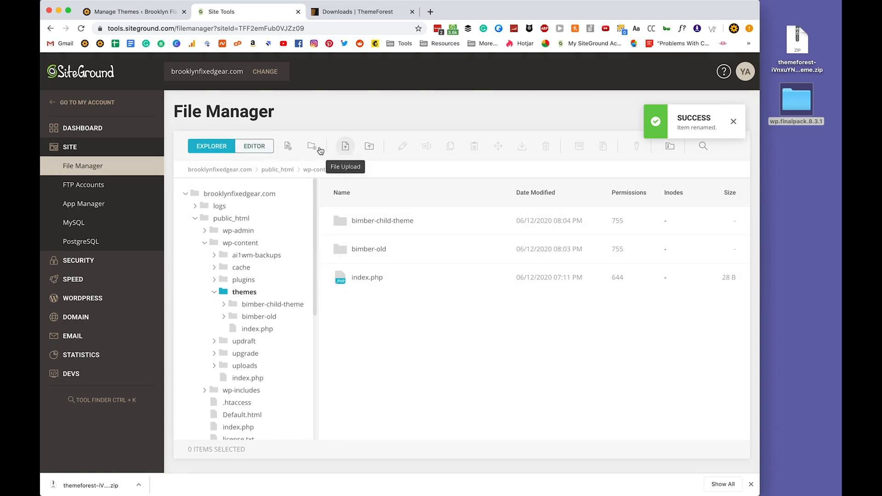
# Upload bimber.zip from the wp.finalpack.8.3.1 package into the site's themes folder
pyautogui.click(344, 146)
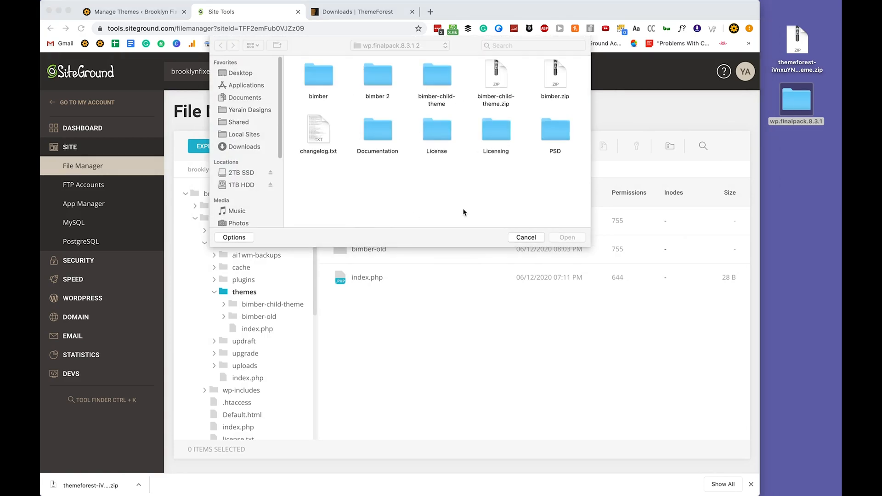
pyautogui.doubleClick(797, 101)
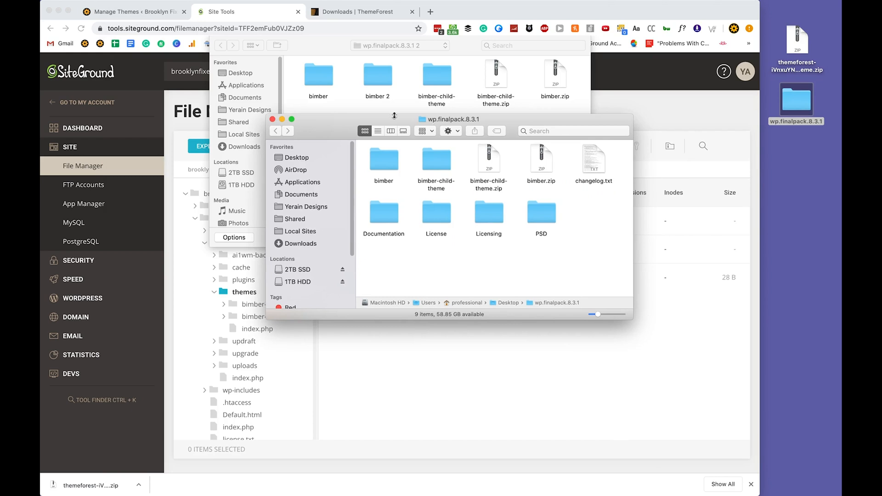
pyautogui.moveTo(394, 115); pyautogui.dragTo(503, 190)
pyautogui.moveTo(635, 242); pyautogui.dragTo(496, 142)
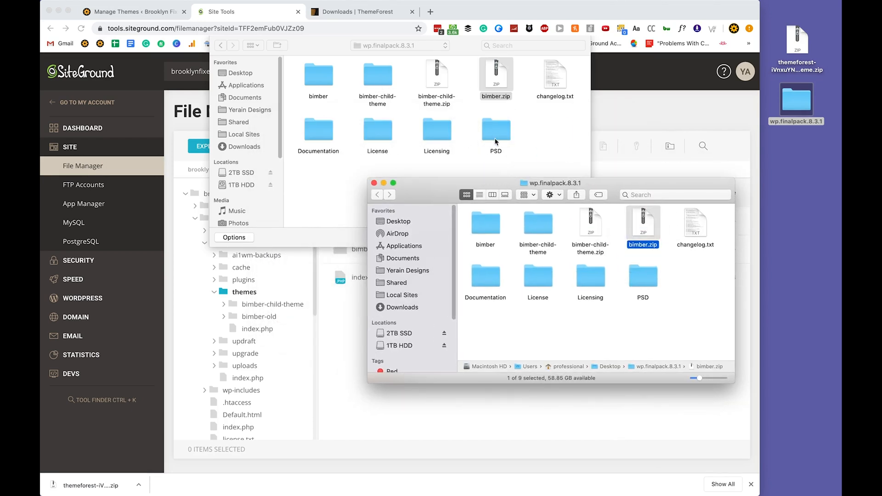
pyautogui.click(468, 49)
pyautogui.click(567, 238)
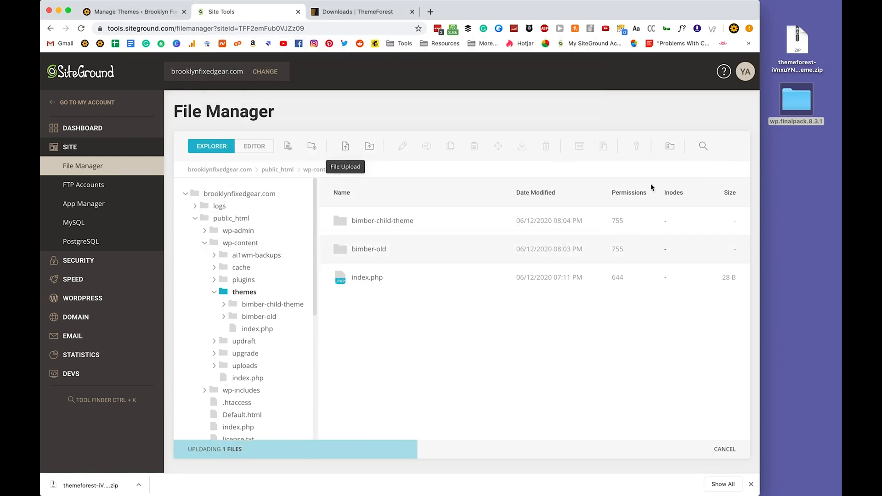
# Examine the bimber and child theme folders and archives in the wp.finalpack.8.3.1 desktop folder and close its window
pyautogui.doubleClick(789, 105)
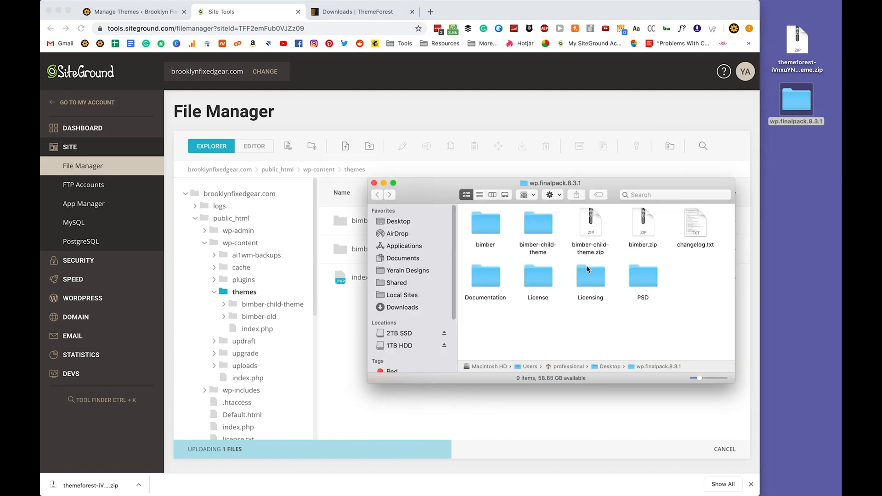
pyautogui.click(495, 223)
pyautogui.click(538, 223)
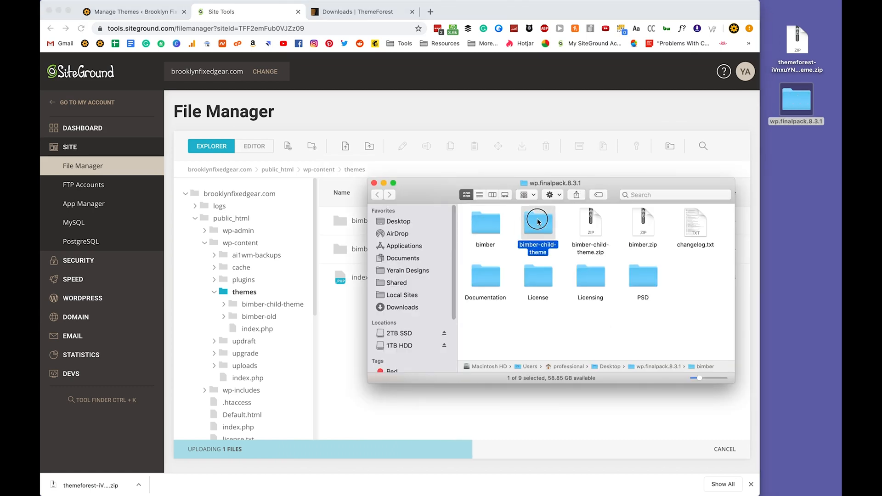
pyautogui.click(595, 228)
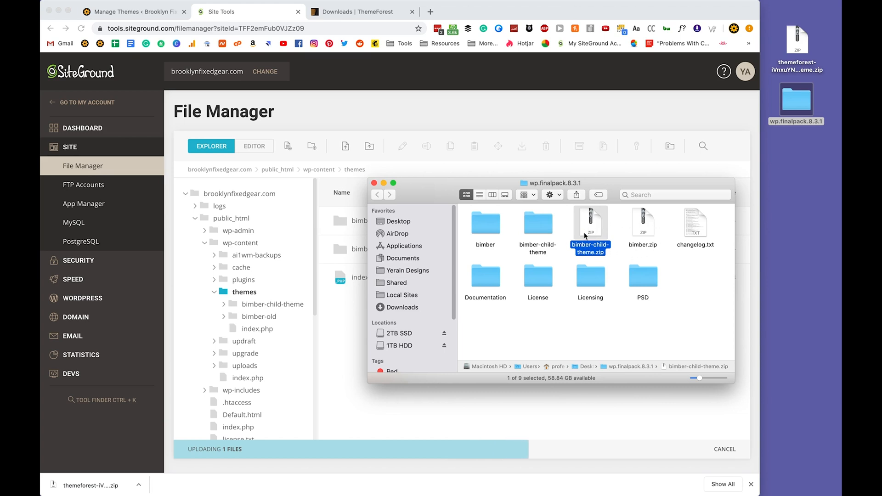
pyautogui.click(490, 230)
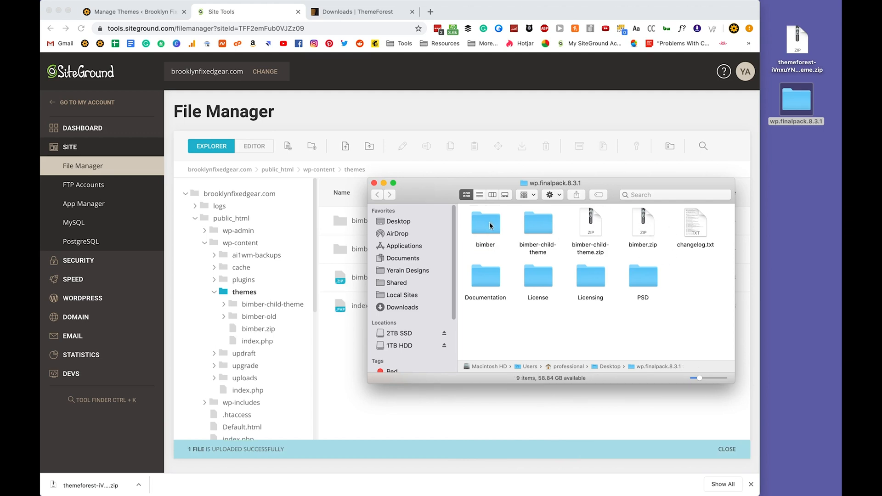
pyautogui.click(491, 228)
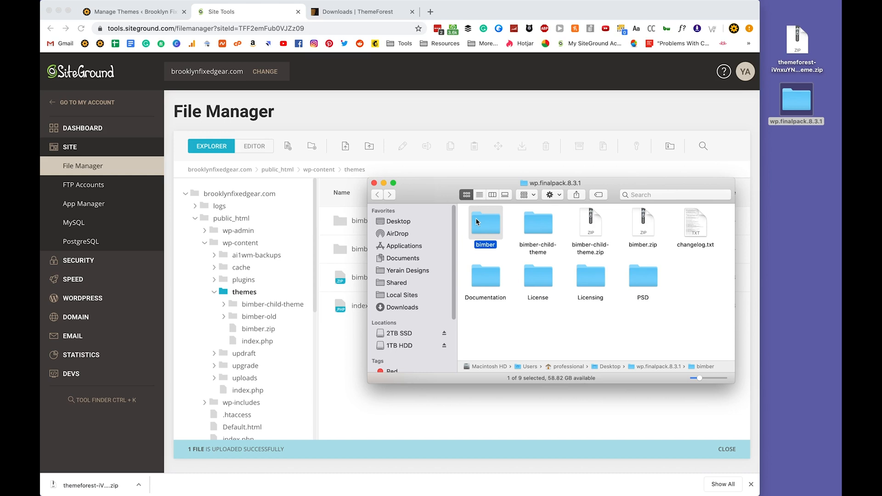
pyautogui.click(375, 183)
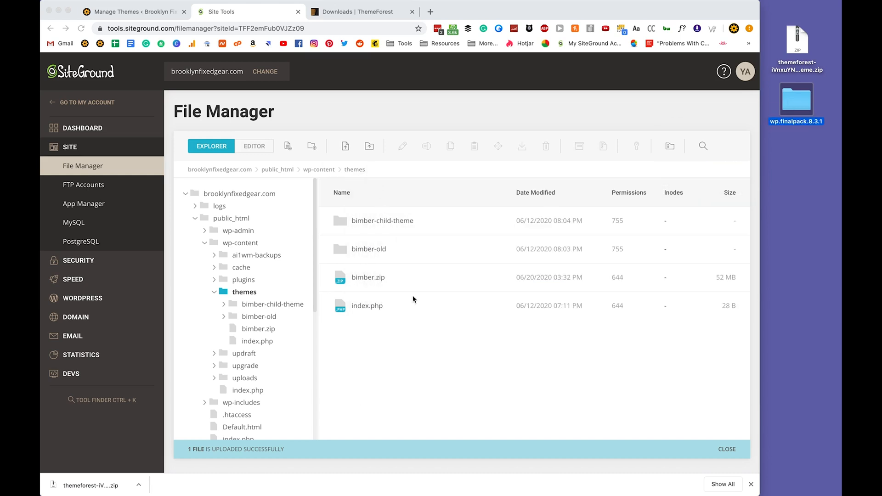
# Try to open the uploaded bimber.zip archive in the themes folder
pyautogui.doubleClick(363, 281)
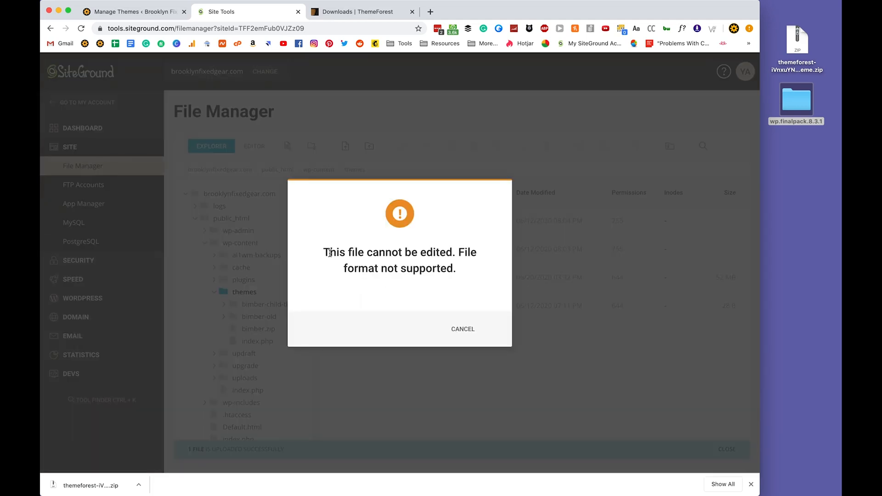
pyautogui.moveTo(330, 252); pyautogui.dragTo(465, 270)
pyautogui.click(416, 268)
pyautogui.click(463, 329)
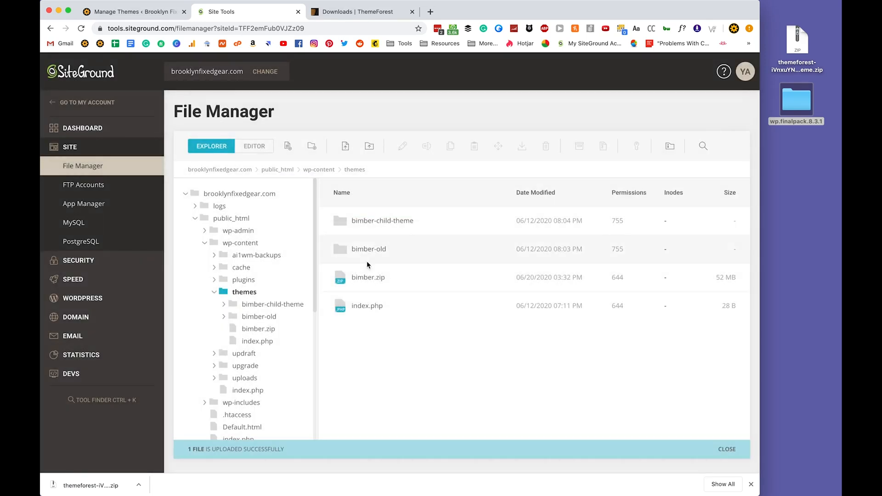
# Extract bimber.zip into a bimber folder within the themes directory and open the nested bimber folder inside it
pyautogui.rightClick(368, 282)
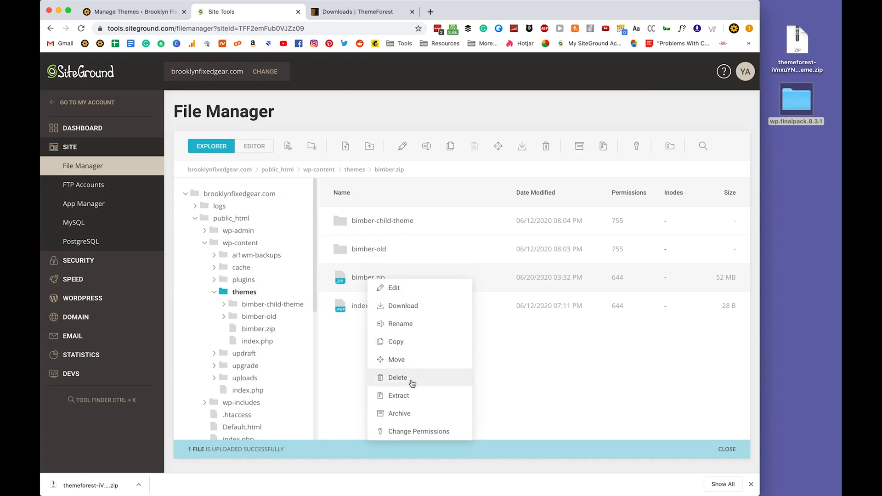
pyautogui.click(416, 396)
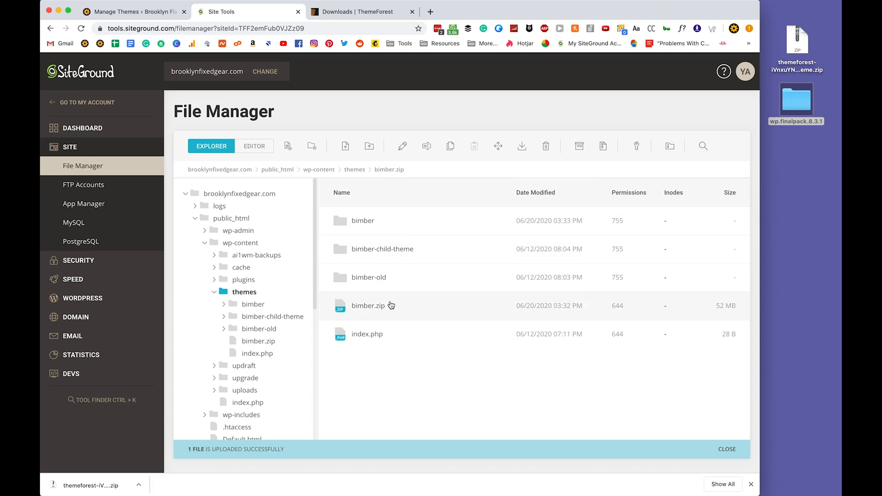
pyautogui.doubleClick(366, 222)
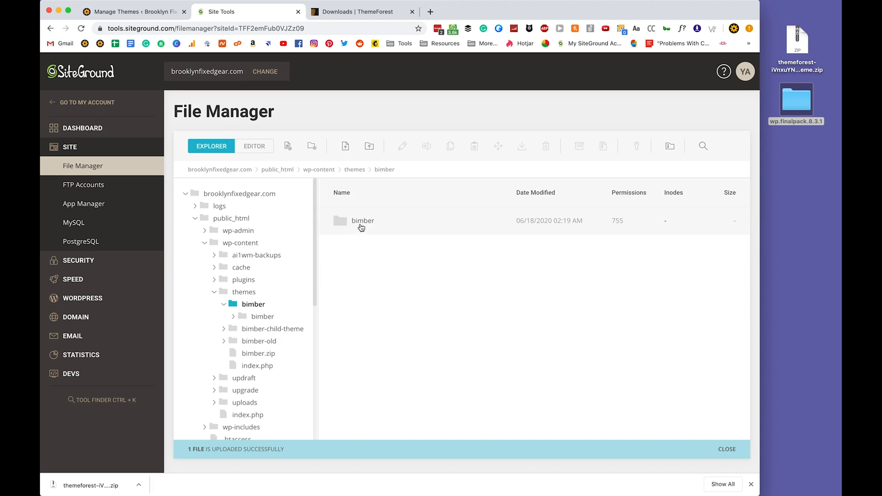
pyautogui.doubleClick(365, 222)
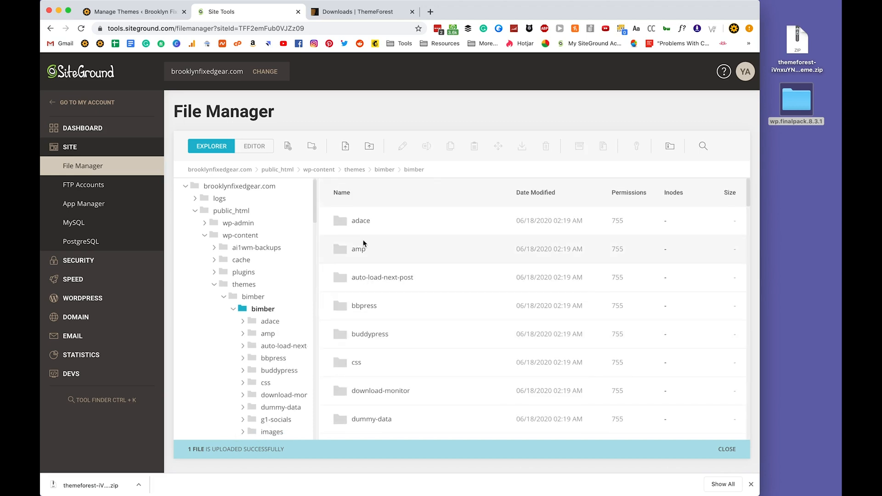
# Rename the outer extracted bimber folder in the themes directory as bimber-old-old
pyautogui.click(249, 286)
pyautogui.click(363, 226)
pyautogui.rightClick(362, 225)
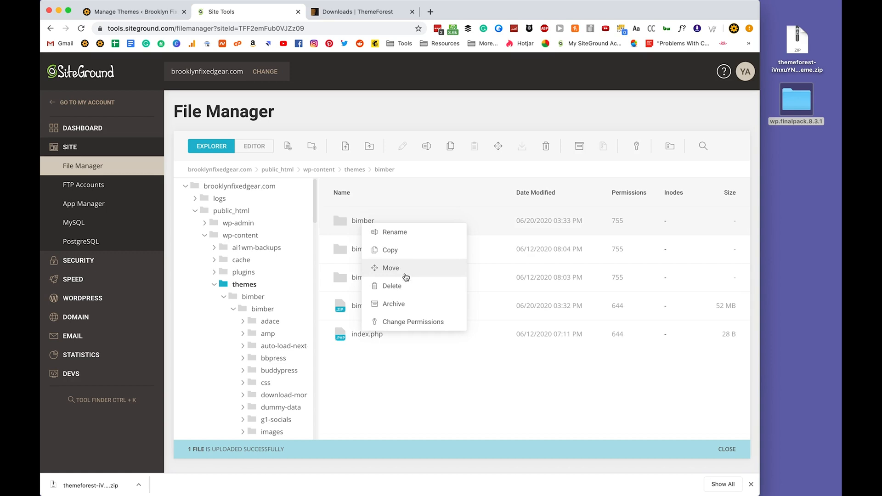
pyautogui.click(400, 232)
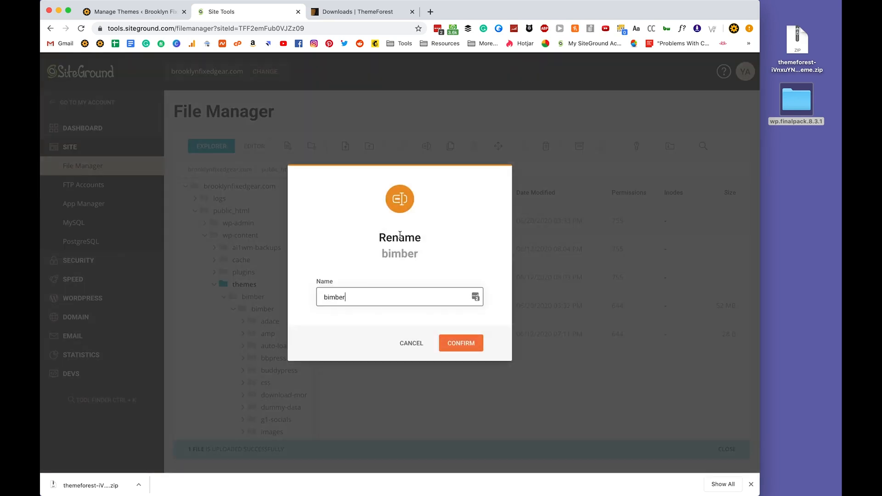
pyautogui.write('-ol')
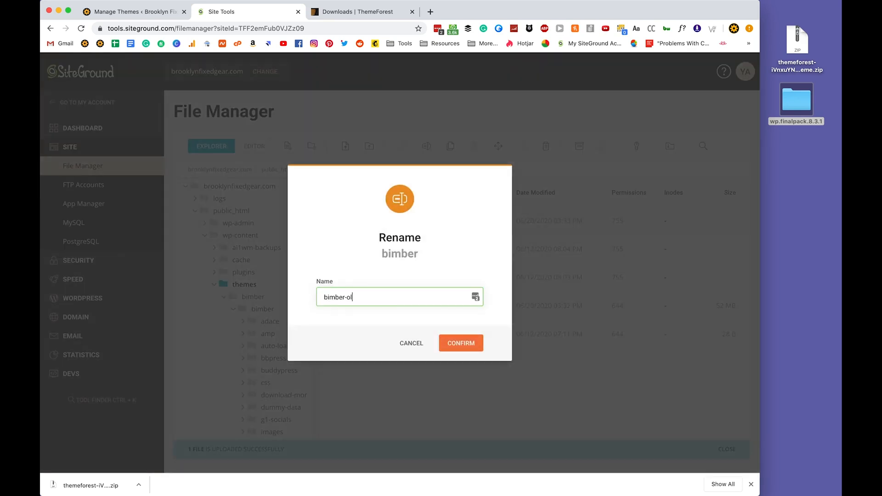
pyautogui.write('d-old')
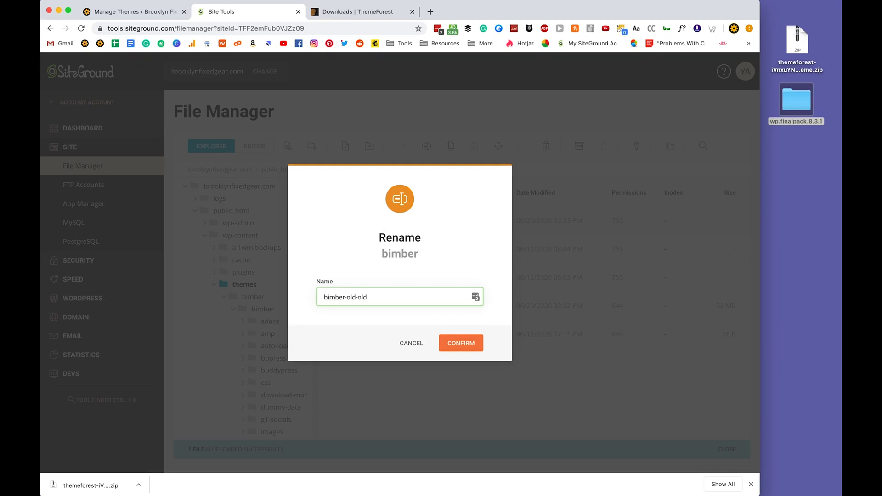
pyautogui.click(472, 351)
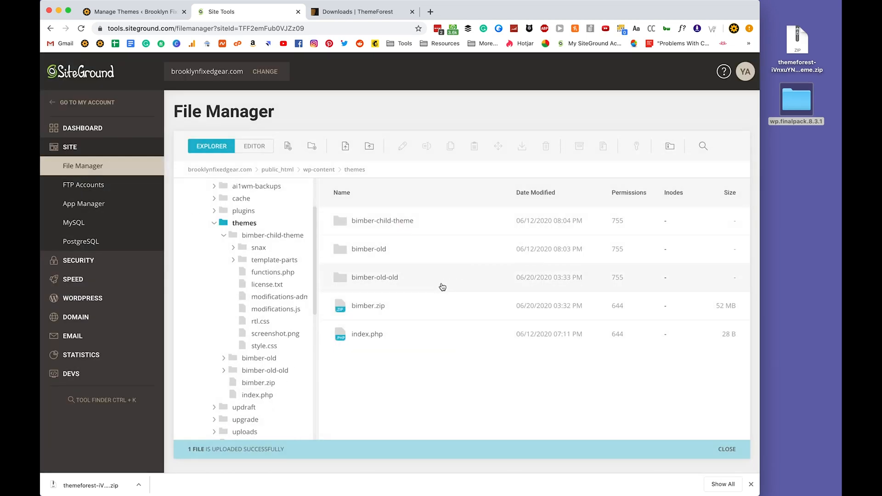
# Move the nested bimber folder out of bimber-old-old into the themes folder and open it to check its contents
pyautogui.doubleClick(396, 280)
pyautogui.moveTo(359, 221); pyautogui.dragTo(239, 296)
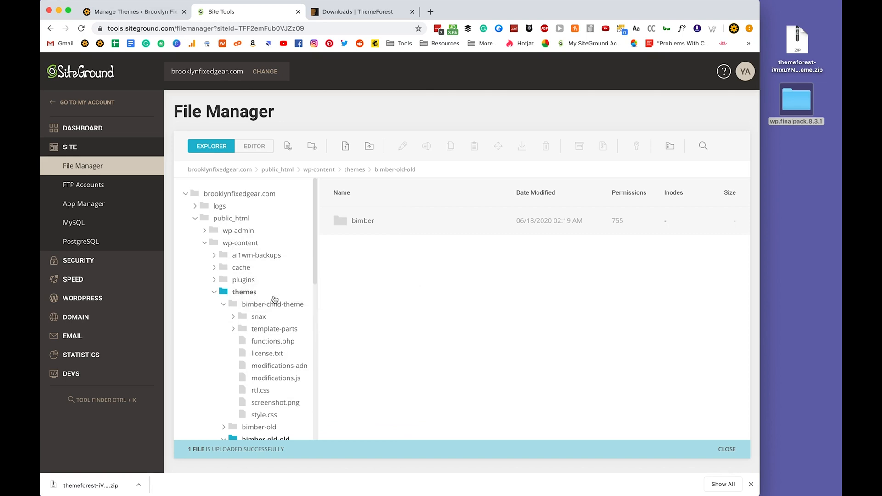
pyautogui.click(239, 296)
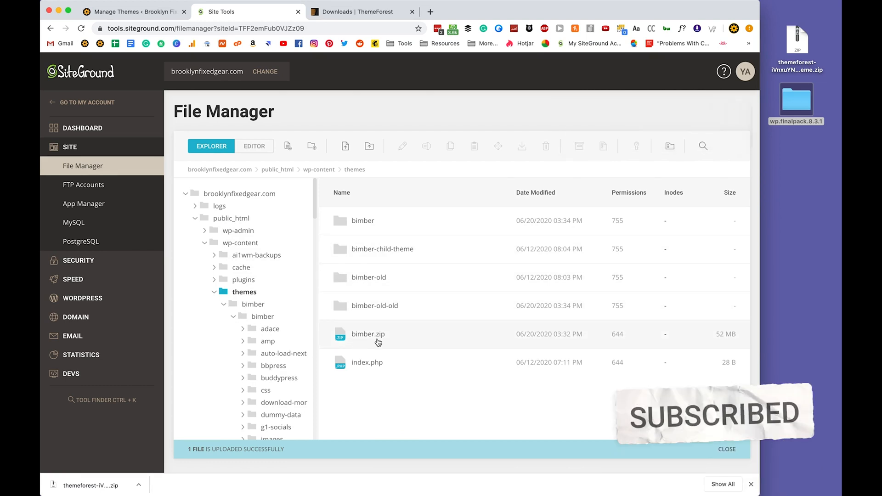
pyautogui.click(357, 225)
pyautogui.doubleClick(358, 223)
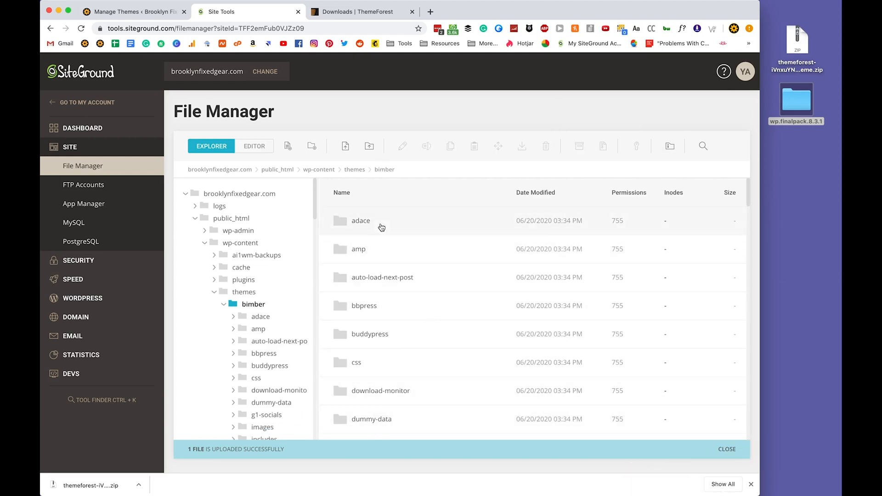
# Delete bimber.zip, bimber-old and bimber-old-old from the themes folder
pyautogui.click(239, 294)
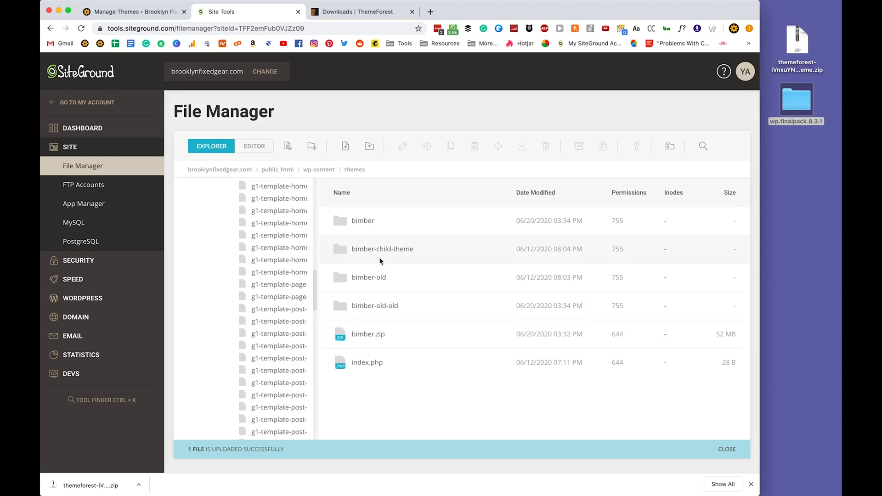
pyautogui.click(366, 339)
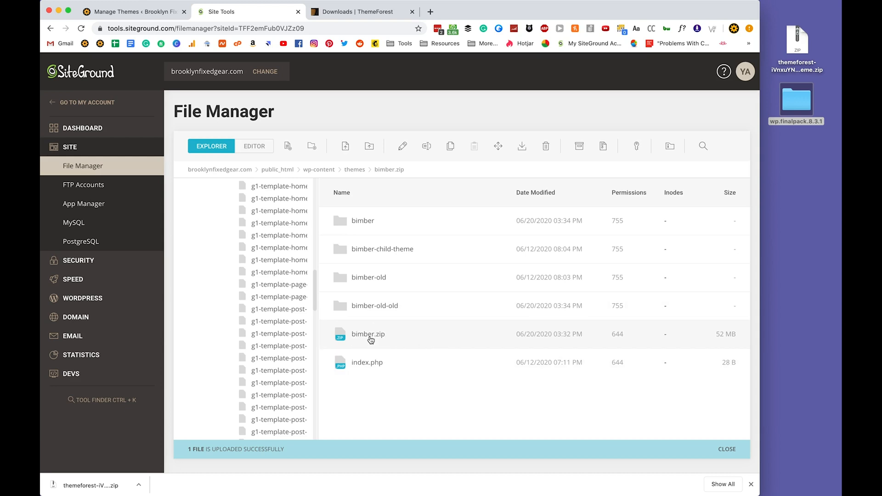
pyautogui.keyDown('super'); pyautogui.click(361, 311); pyautogui.keyUp('super')
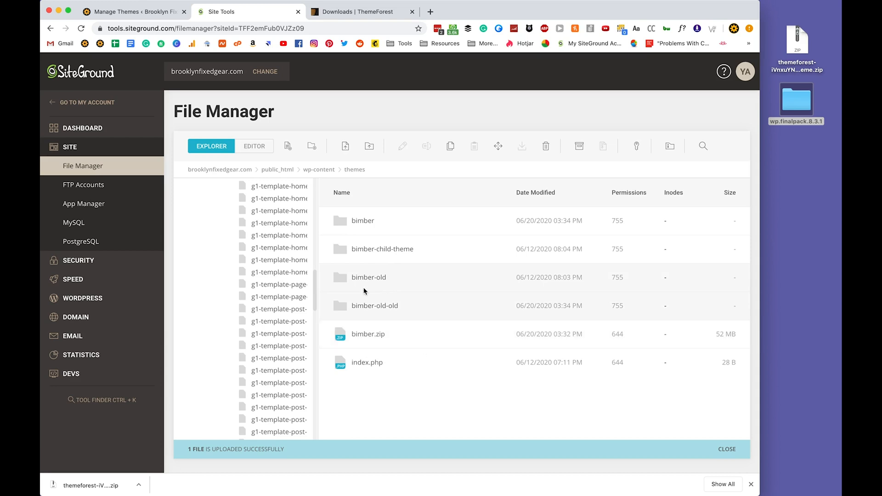
pyautogui.rightClick(377, 310)
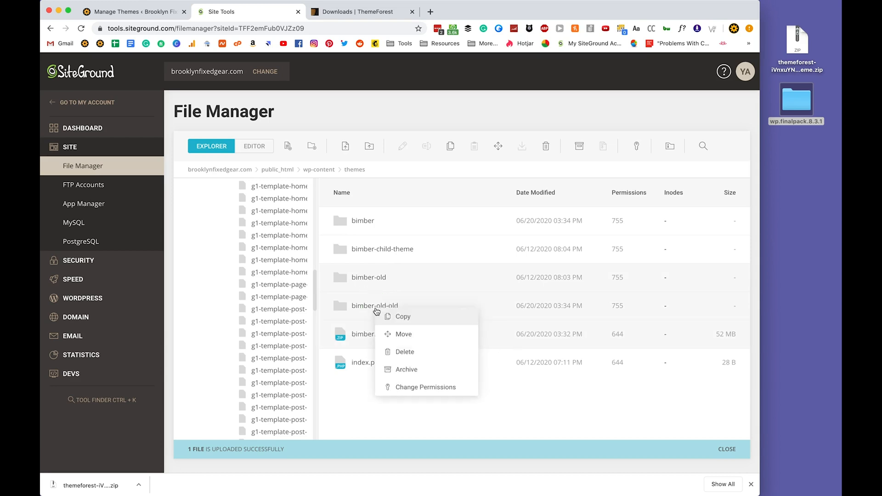
pyautogui.click(434, 352)
pyautogui.click(459, 337)
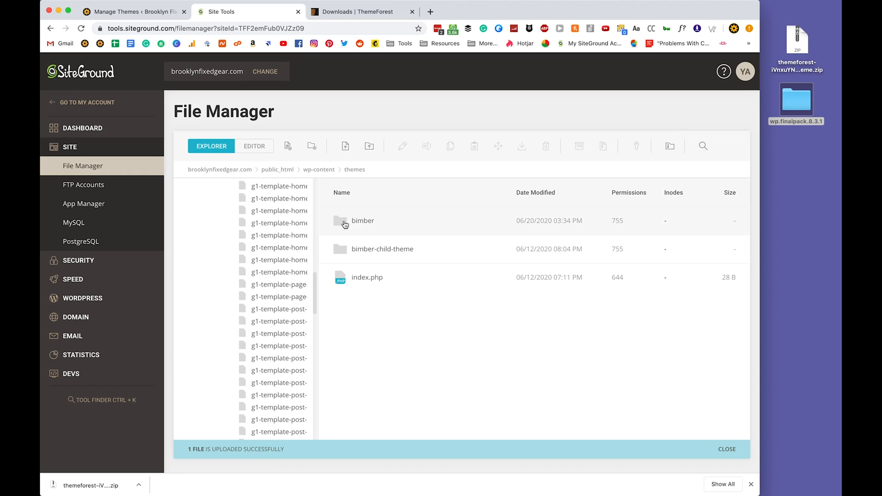
# Inspect the new bimber folder, and check the Bimber theme's version in WordPress after reloading its theme details
pyautogui.doubleClick(345, 222)
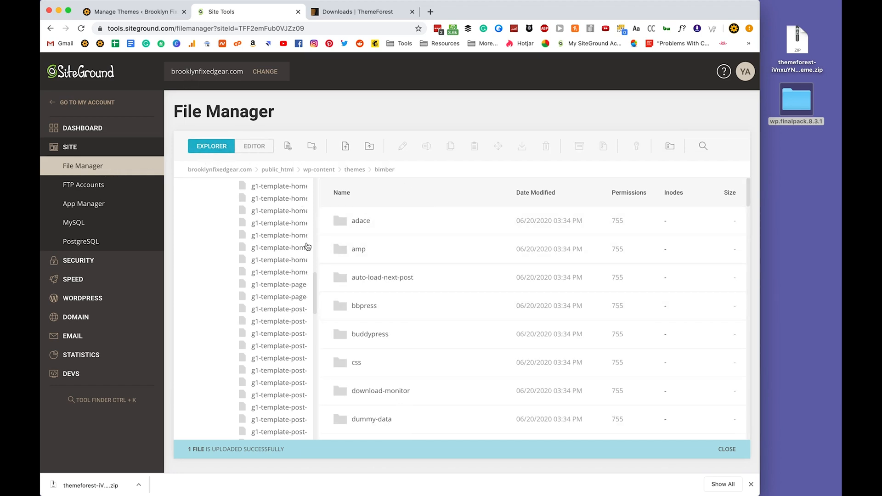
pyautogui.click(135, 13)
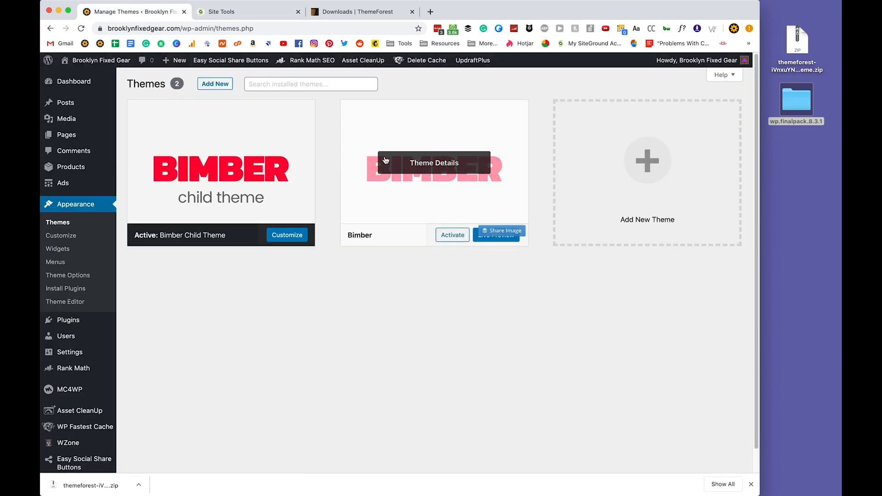
pyautogui.click(430, 158)
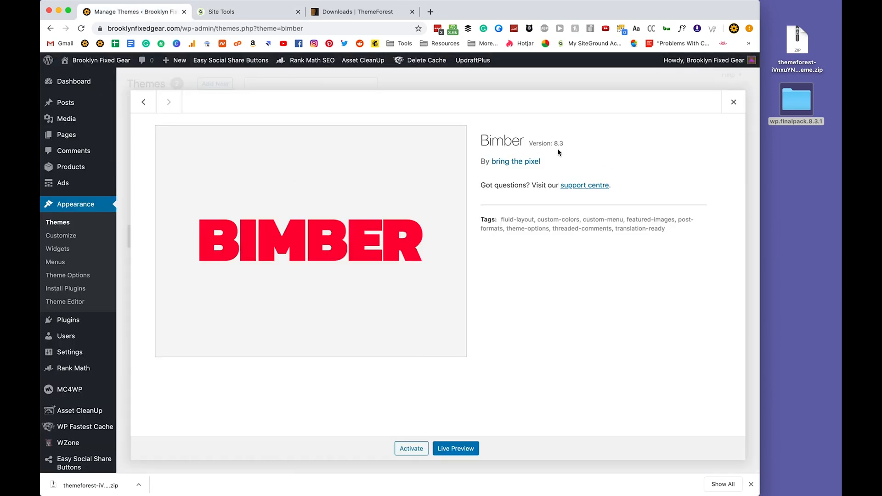
pyautogui.click(83, 30)
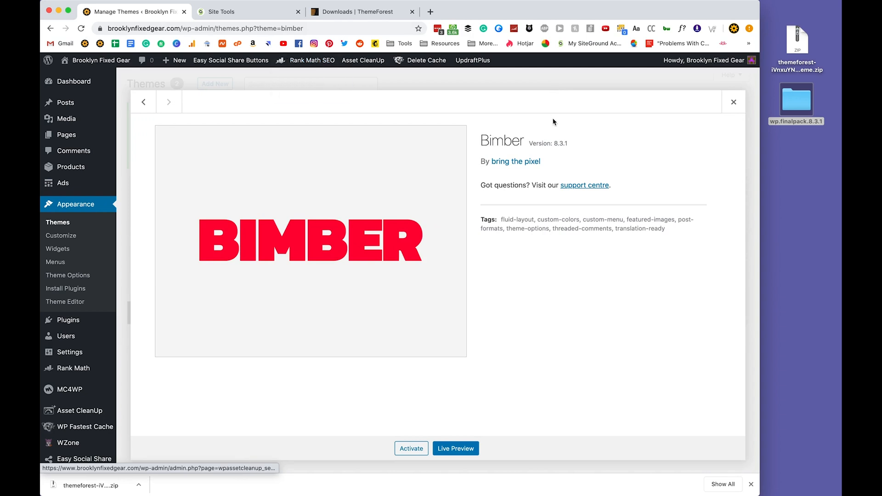
pyautogui.click(734, 102)
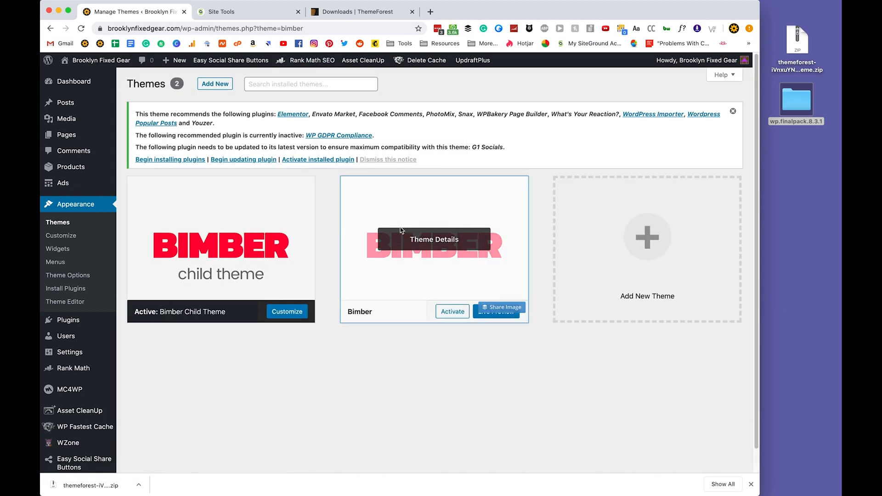
pyautogui.click(409, 244)
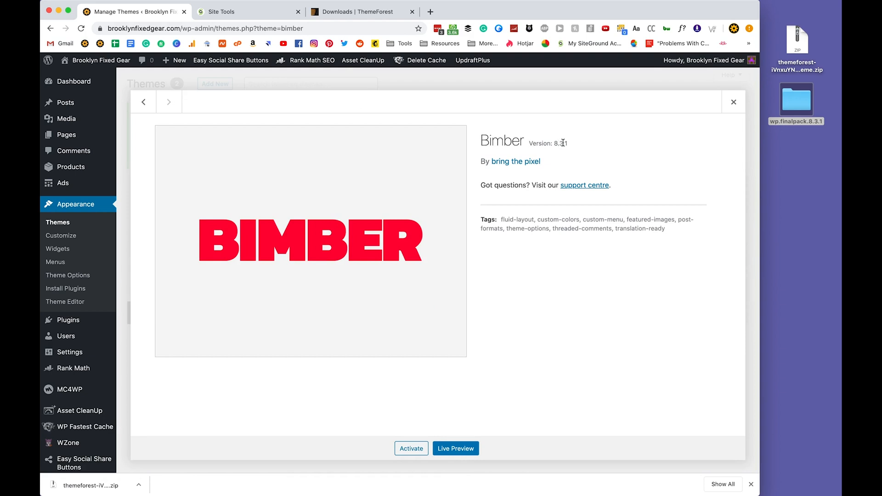
pyautogui.click(734, 102)
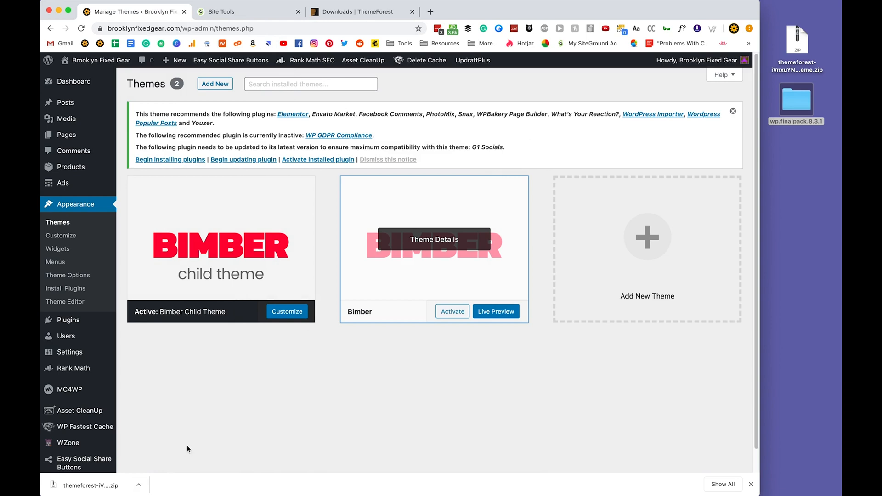
# Review the themes folder and its bimber folder in SiteGround's File Manager and return to the WordPress Themes page
pyautogui.click(230, 12)
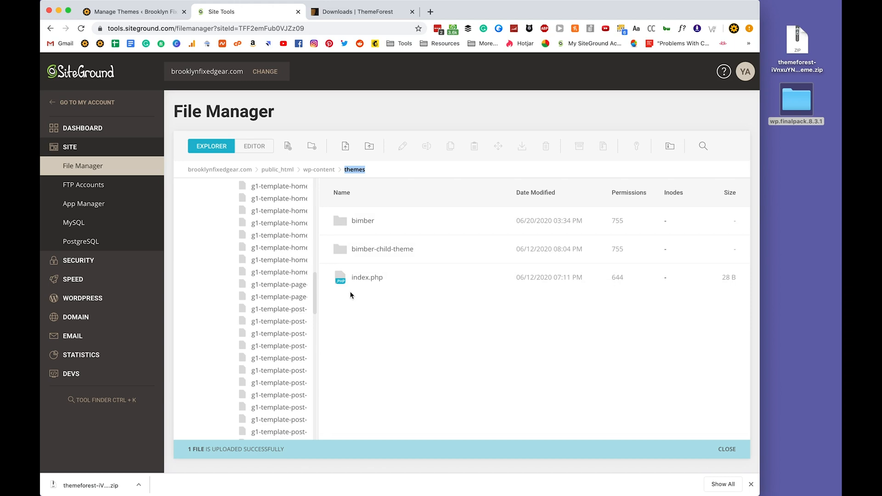
pyautogui.click(373, 225)
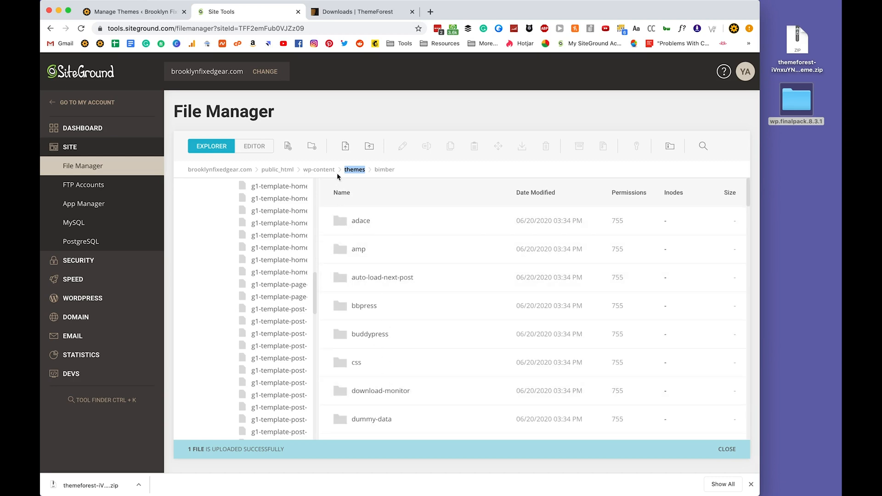
pyautogui.click(354, 169)
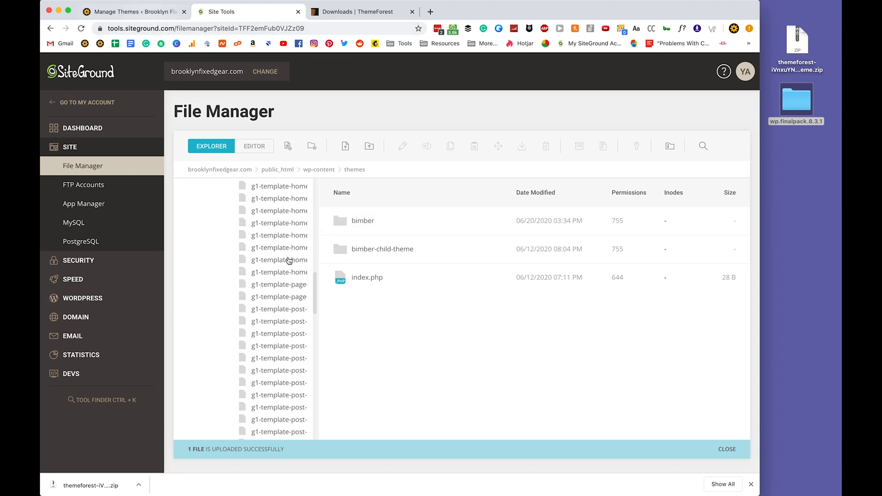
pyautogui.click(142, 11)
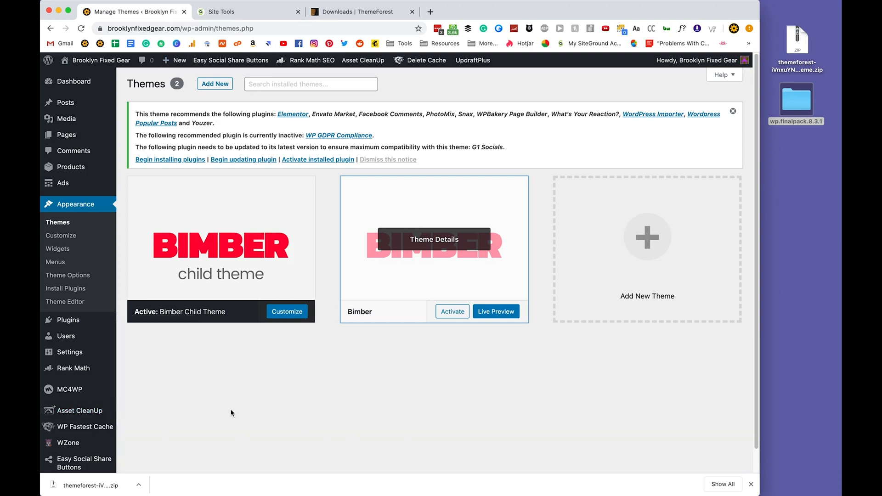